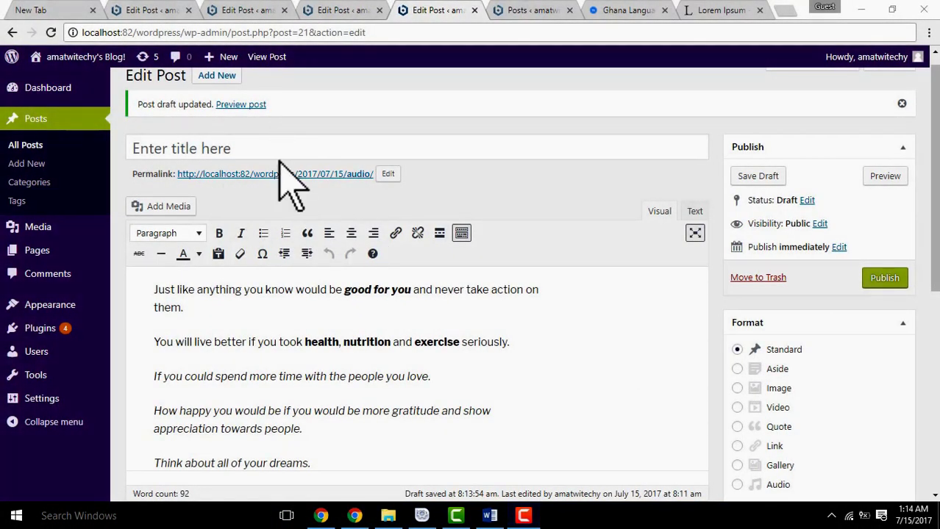
Step: Start a new blog post and set its format to Quote
{"action": "left_click", "coordinate": [220, 79]}
{"action": "left_click", "coordinate": [523, 111]}
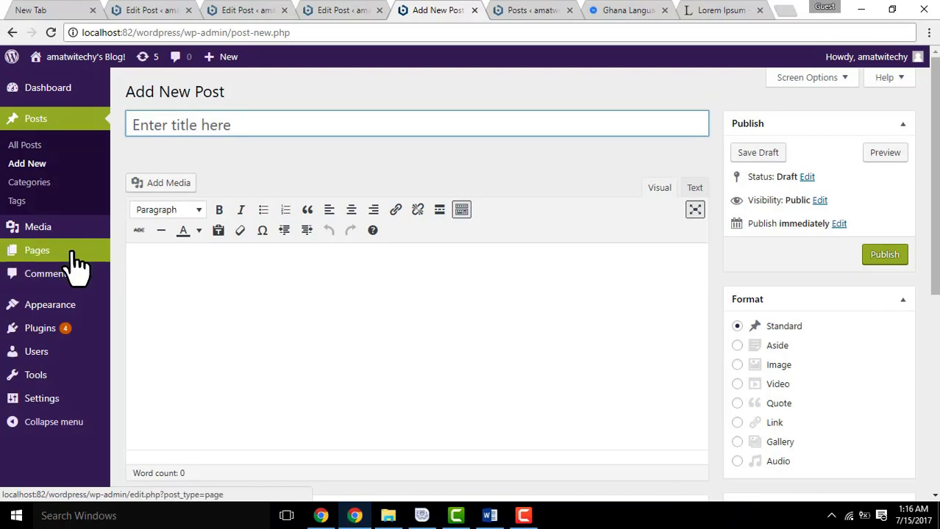
{"action": "mouse_move", "coordinate": [81, 263]}
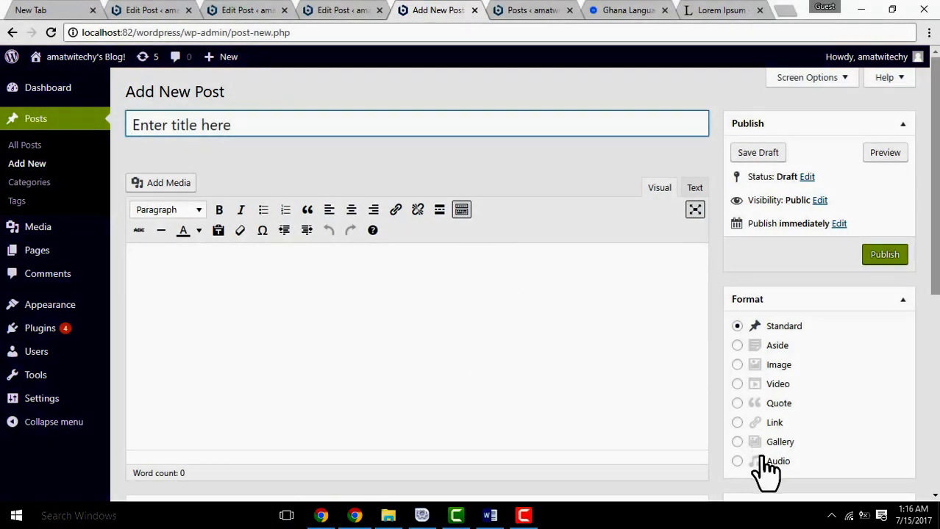
{"action": "left_click", "coordinate": [737, 404]}
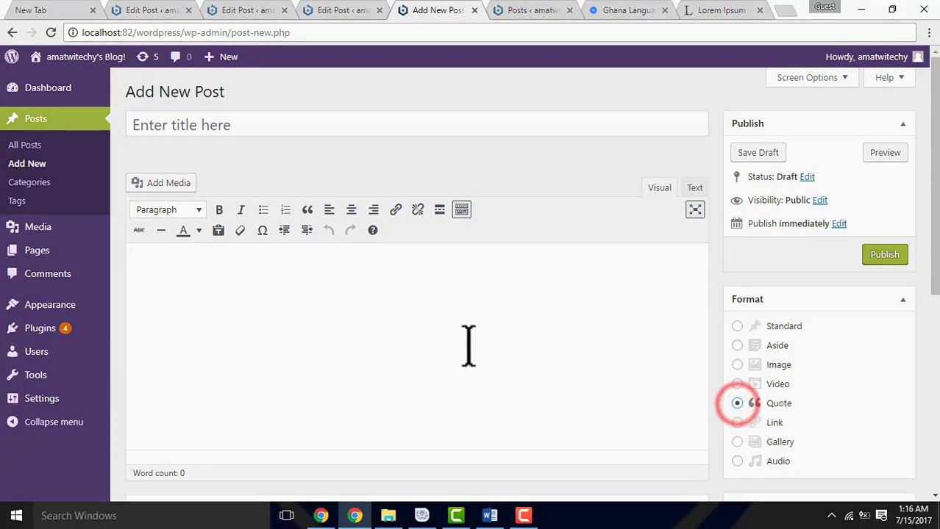
Step: Paste the copied passage from the Smart Goal Setting Word document into the new post's body
{"action": "left_click", "coordinate": [489, 517]}
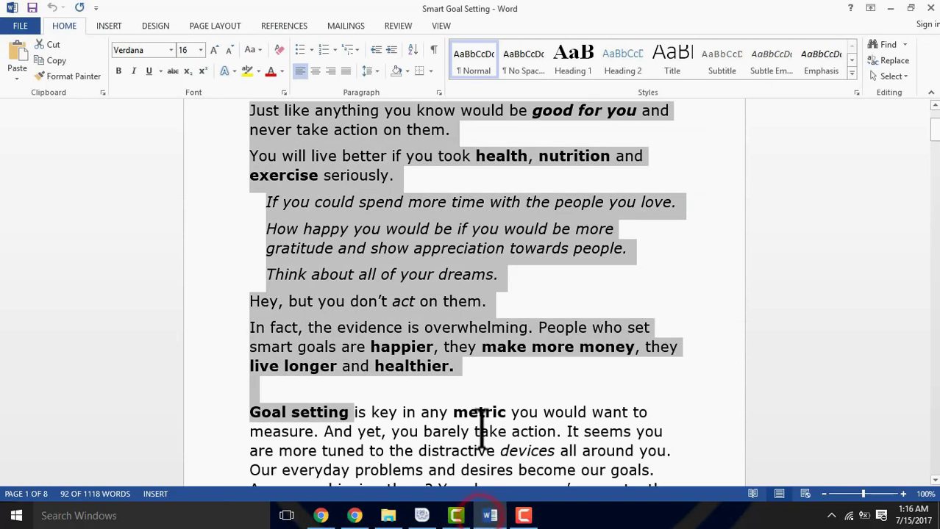
{"action": "key", "text": "alt+Tab"}
{"action": "left_click", "coordinate": [337, 360]}
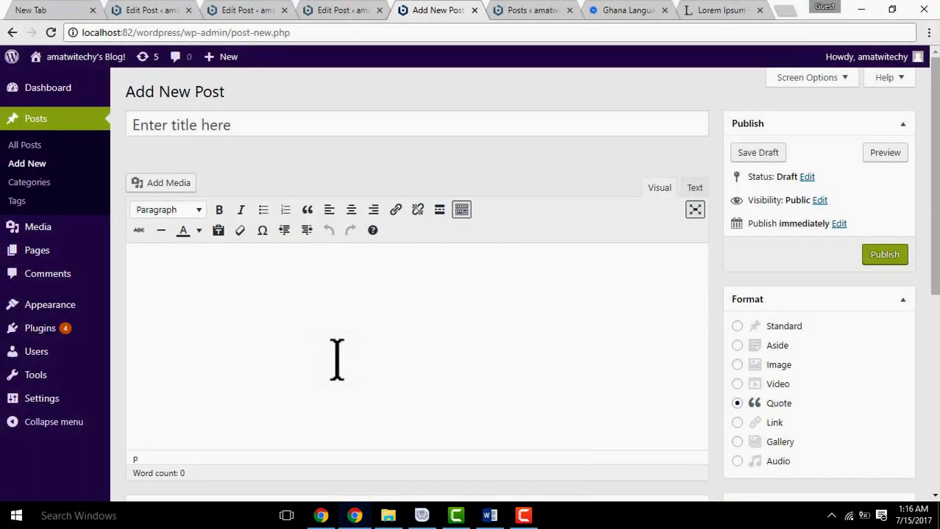
{"action": "key", "text": "ctrl+v"}
{"action": "left_click_drag", "start_coordinate": [932, 199], "coordinate": [931, 179]}
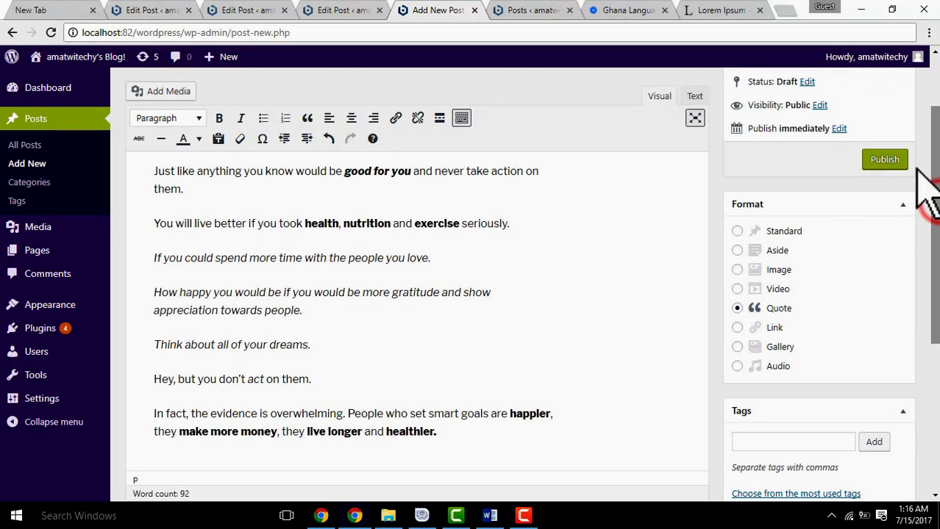
{"action": "left_click_drag", "start_coordinate": [937, 232], "coordinate": [934, 184]}
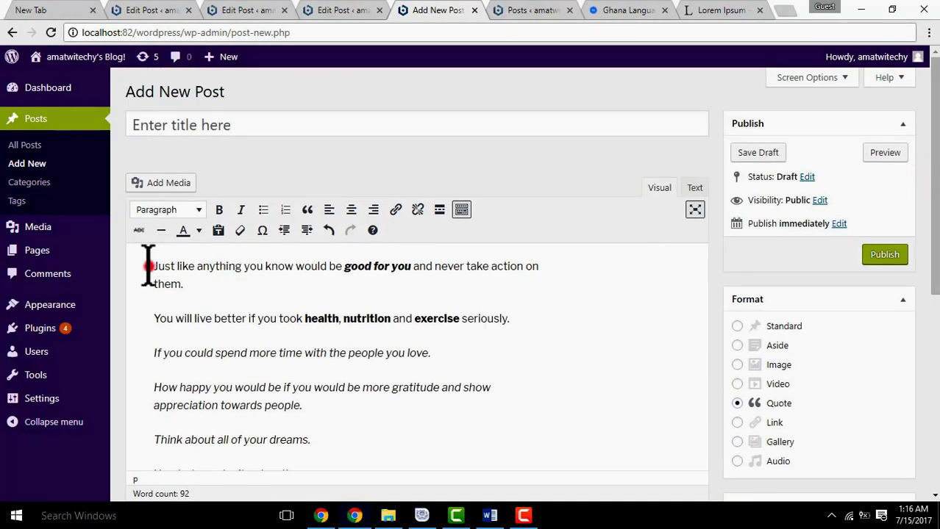
{"action": "left_click_drag", "start_coordinate": [148, 266], "coordinate": [219, 288]}
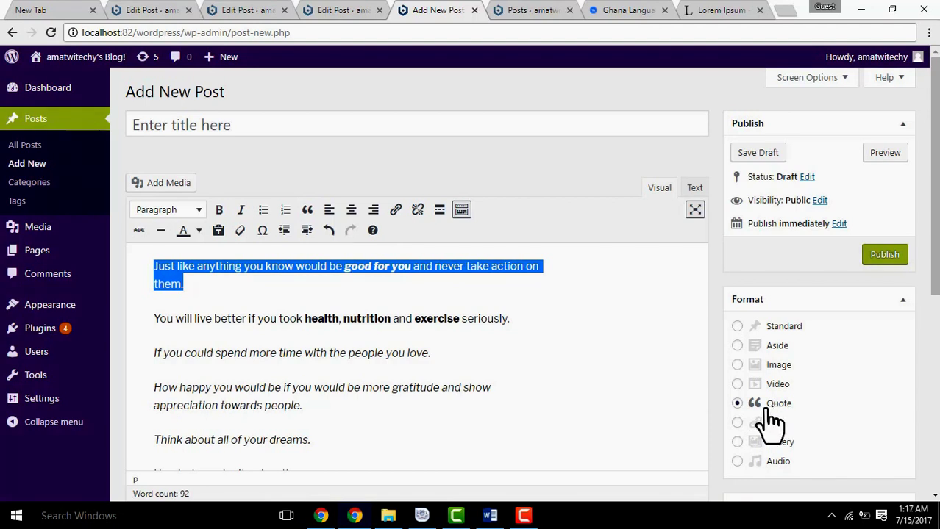
{"action": "left_click", "coordinate": [621, 291]}
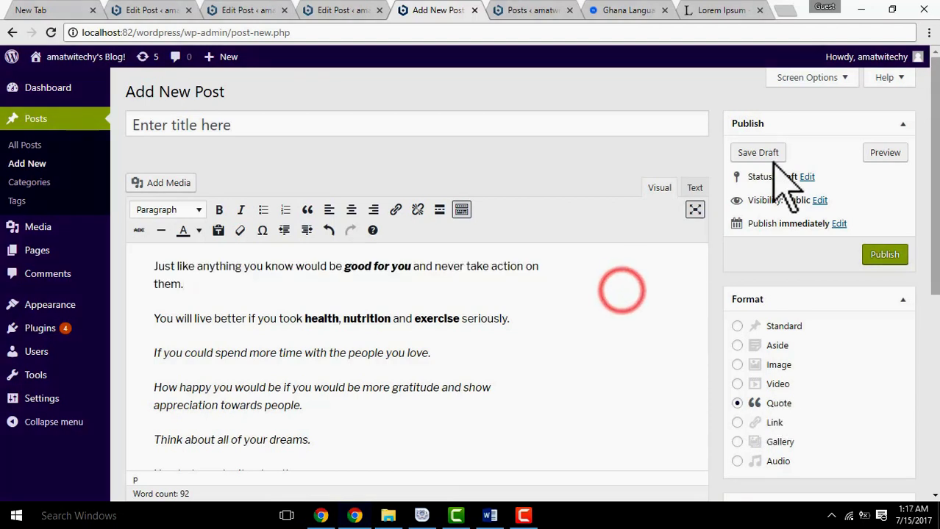
Step: Save the post as a draft, title it "Quote post" and save the draft again
{"action": "left_click", "coordinate": [748, 153]}
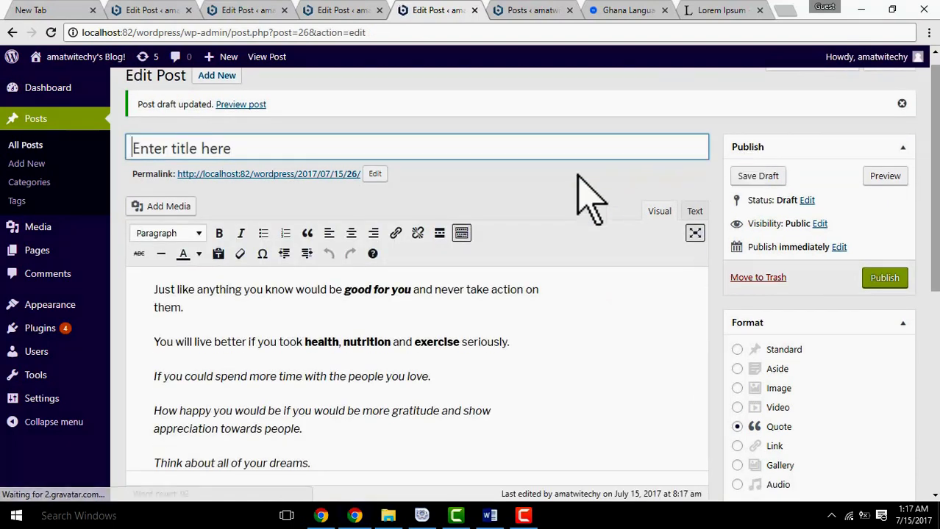
{"action": "left_click", "coordinate": [415, 140]}
{"action": "type", "text": "Quote post"}
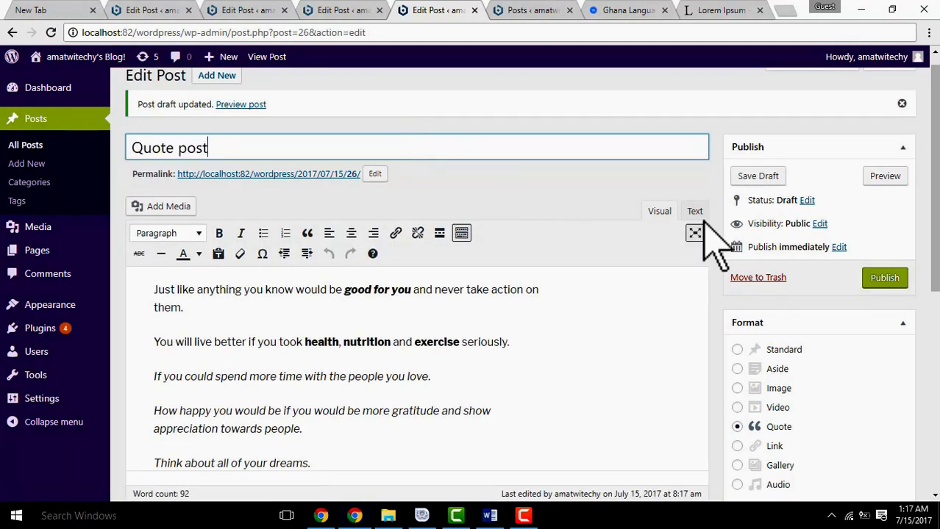
{"action": "left_click", "coordinate": [743, 175]}
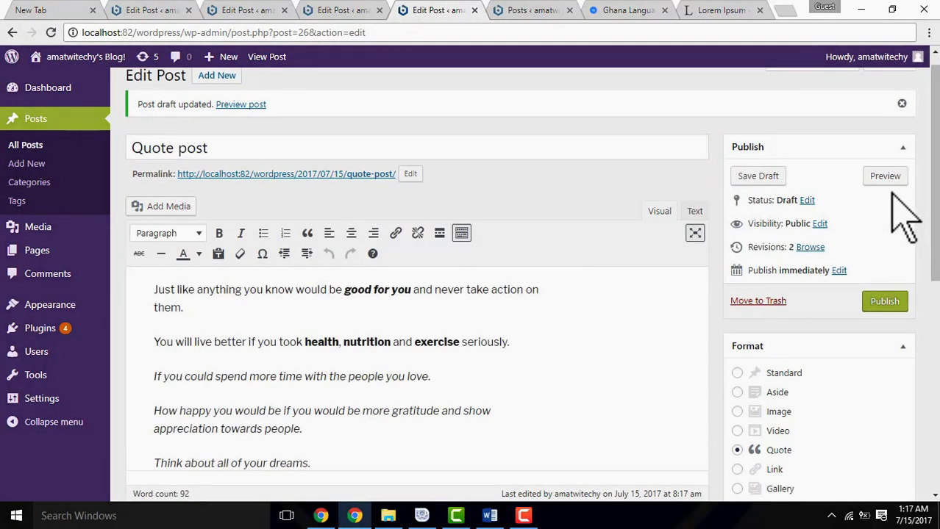
Step: Preview the draft quote post in the browser and close the neighbouring posts list page
{"action": "left_click", "coordinate": [896, 185]}
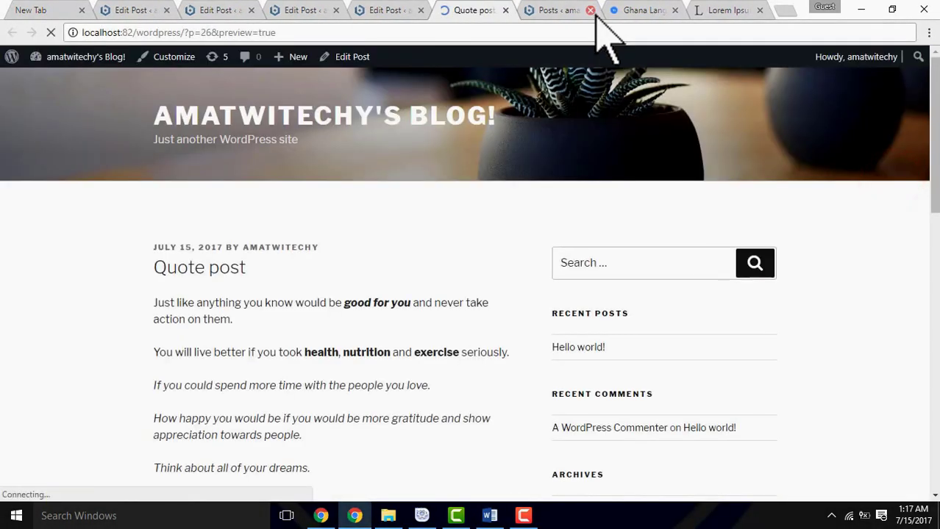
{"action": "left_click", "coordinate": [590, 10]}
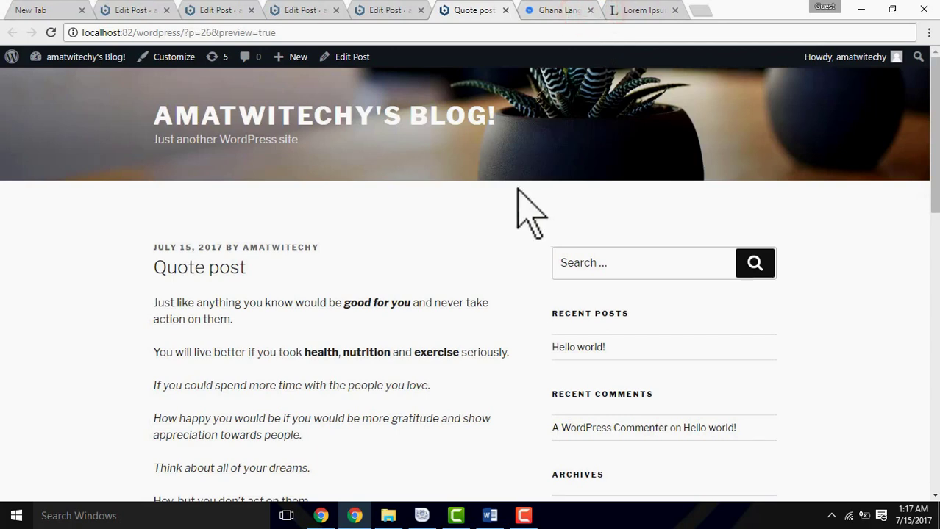
{"action": "left_click", "coordinate": [933, 222]}
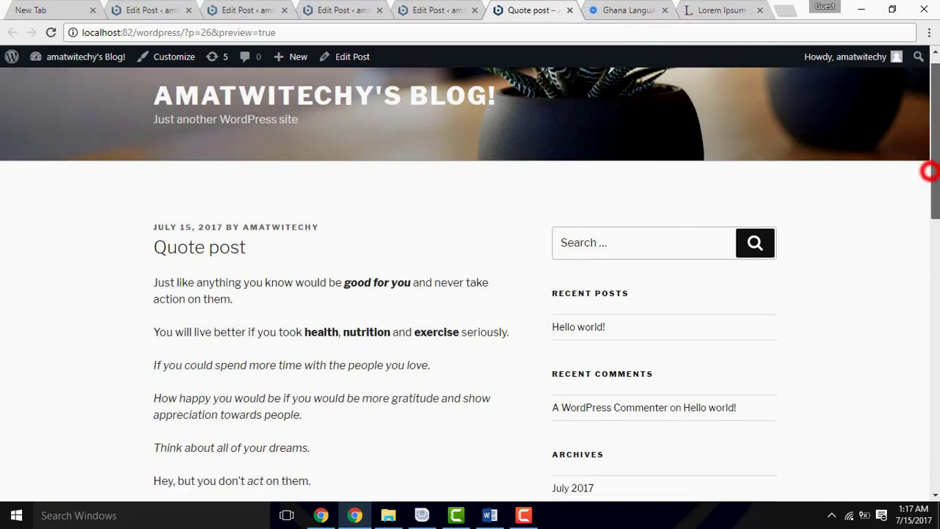
{"action": "left_click", "coordinate": [931, 171]}
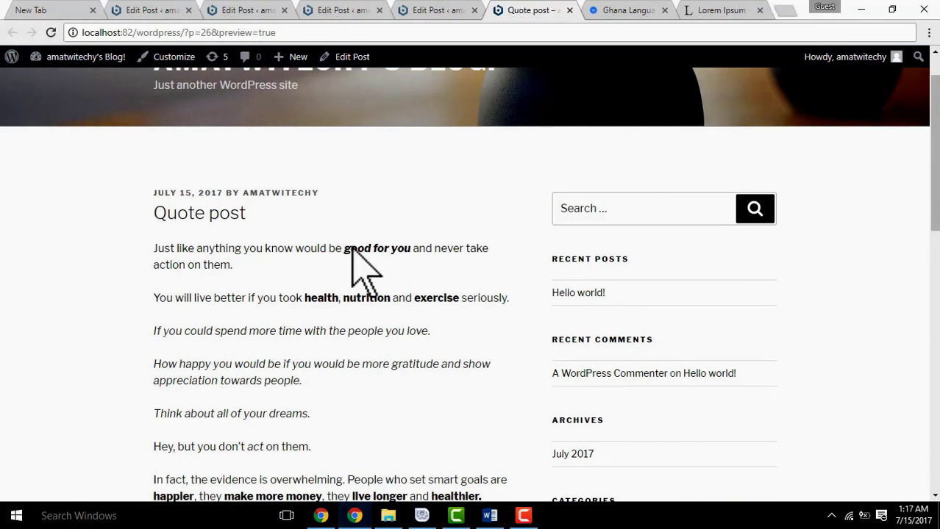
Step: Back in the post editor, format the opening paragraph and the "How happy you would be" paragraph as blockquotes
{"action": "left_click", "coordinate": [432, 10]}
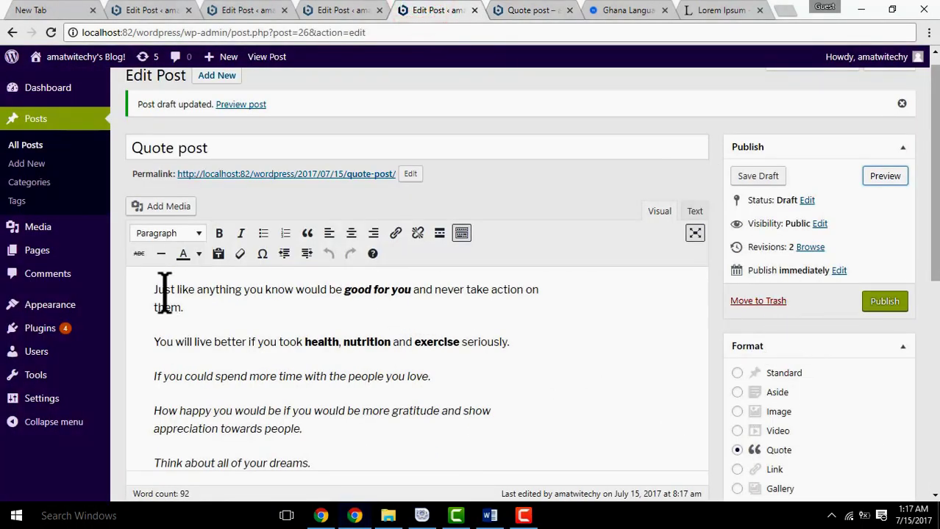
{"action": "left_click_drag", "start_coordinate": [145, 290], "coordinate": [209, 304]}
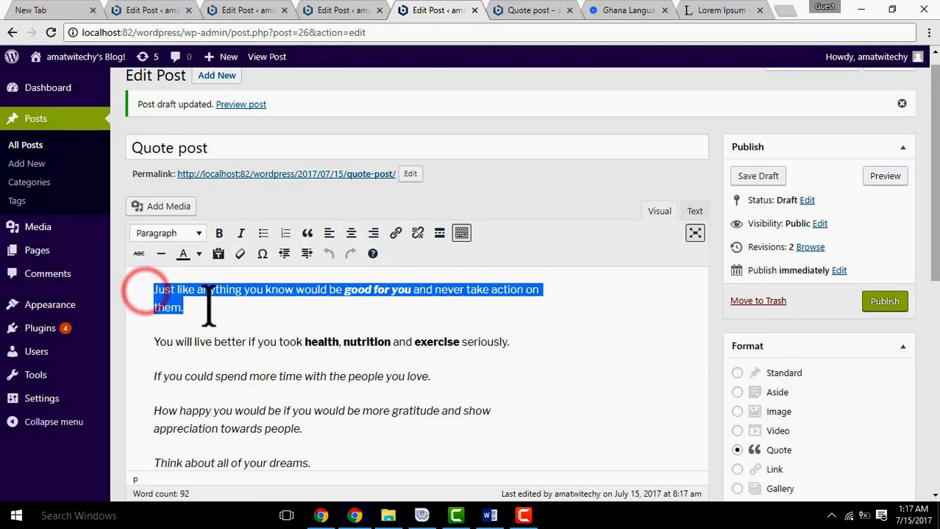
{"action": "left_click", "coordinate": [315, 236]}
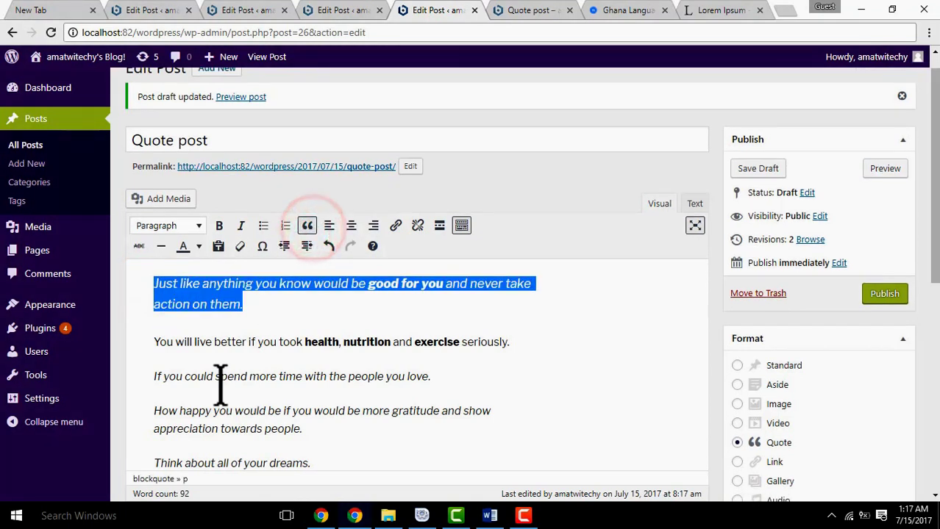
{"action": "left_click_drag", "start_coordinate": [161, 423], "coordinate": [315, 420]}
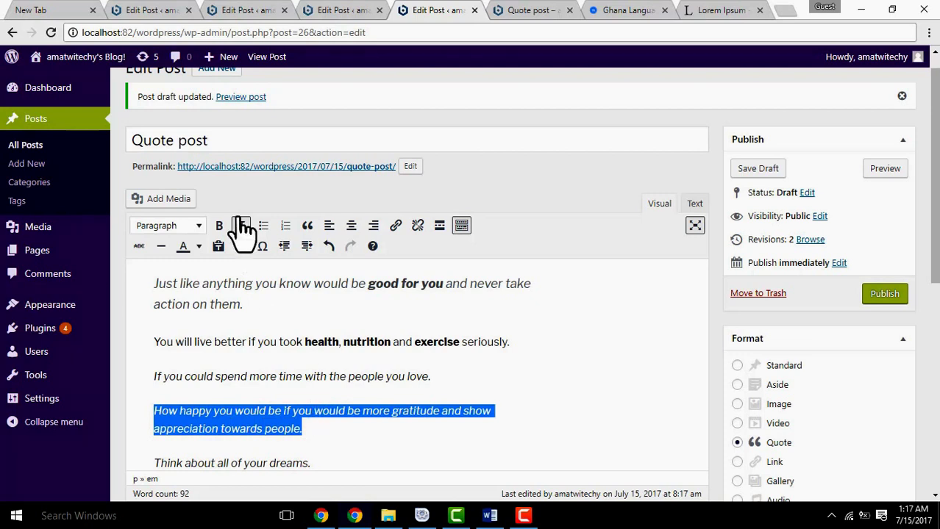
{"action": "left_click", "coordinate": [307, 230]}
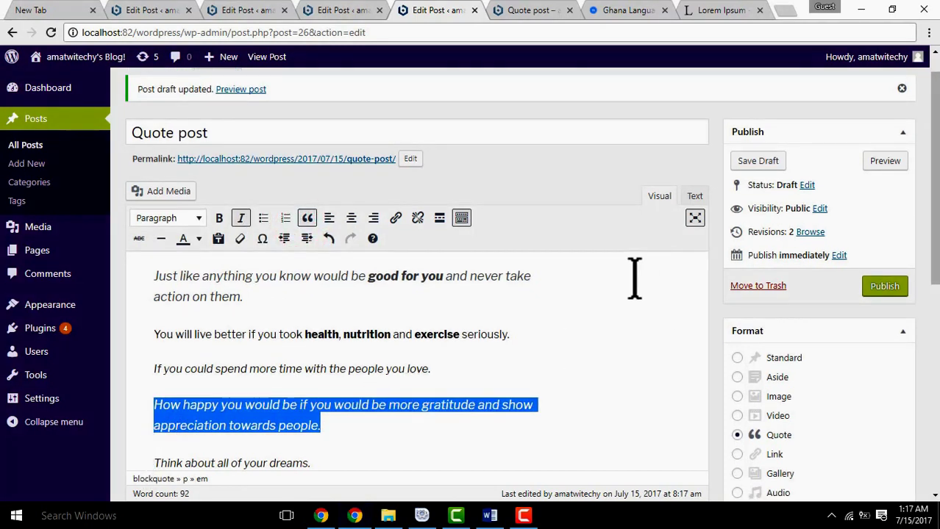
Step: Format the closing "In fact, the evidence is overwhelming" paragraph as a blockquote and save the draft
{"action": "scroll", "coordinate": [634, 278], "scroll_direction": "down", "scroll_amount": 3}
{"action": "left_click_drag", "start_coordinate": [153, 429], "coordinate": [491, 461]}
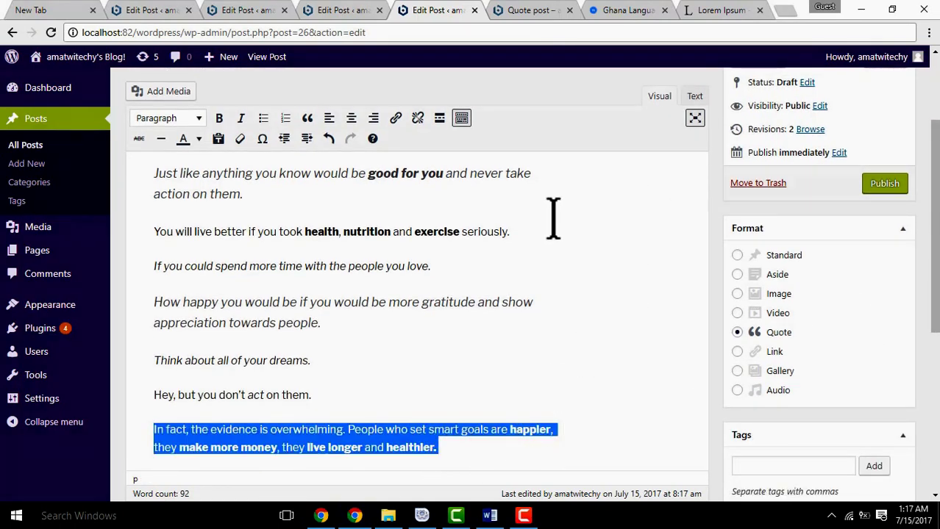
{"action": "left_click", "coordinate": [308, 119]}
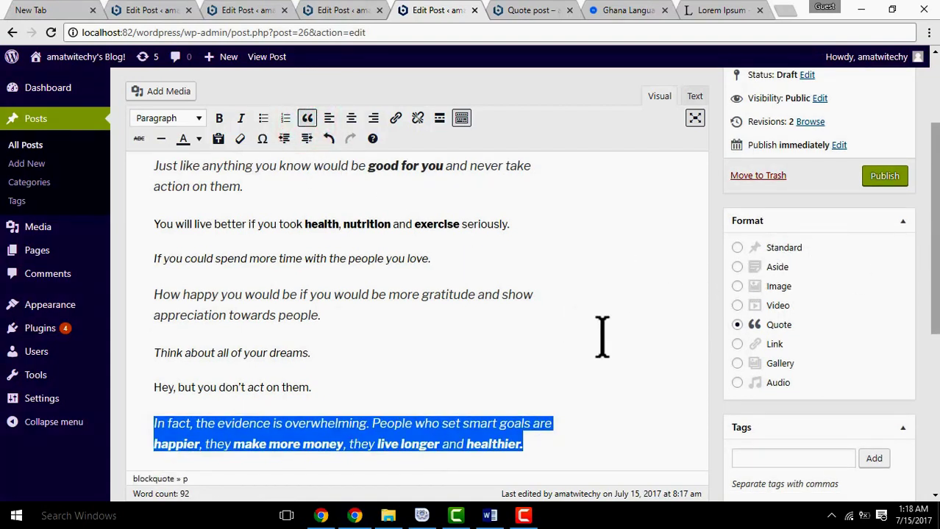
{"action": "left_click", "coordinate": [934, 117]}
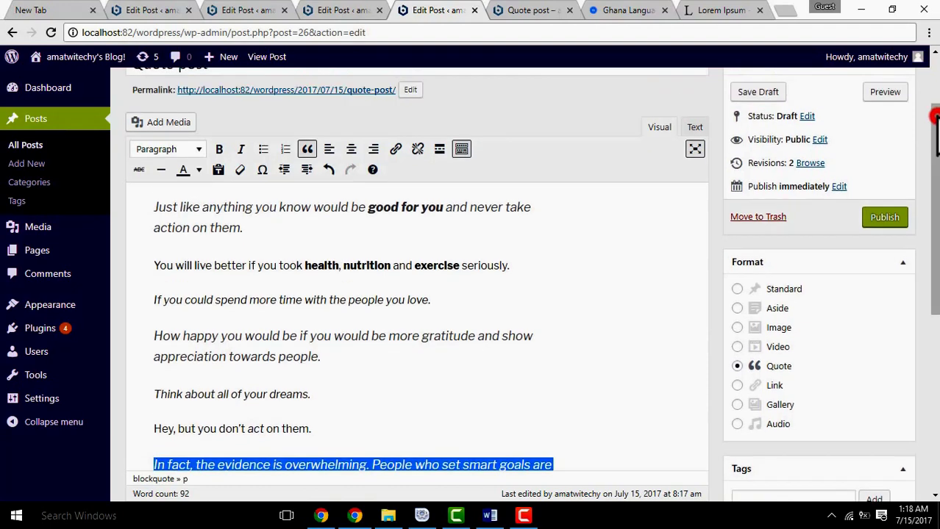
{"action": "left_click", "coordinate": [758, 194]}
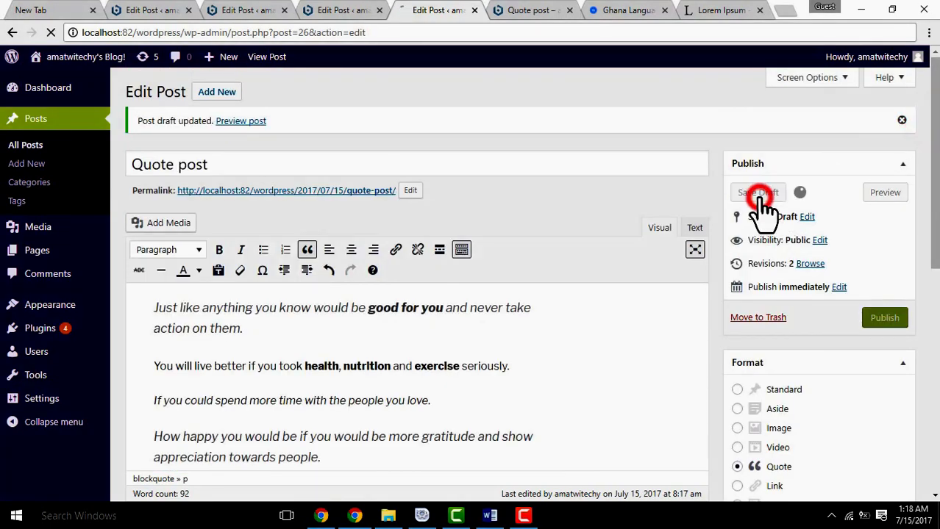
Step: Change the post's format from Quote to Gallery
{"action": "left_click_drag", "start_coordinate": [935, 211], "coordinate": [936, 287]}
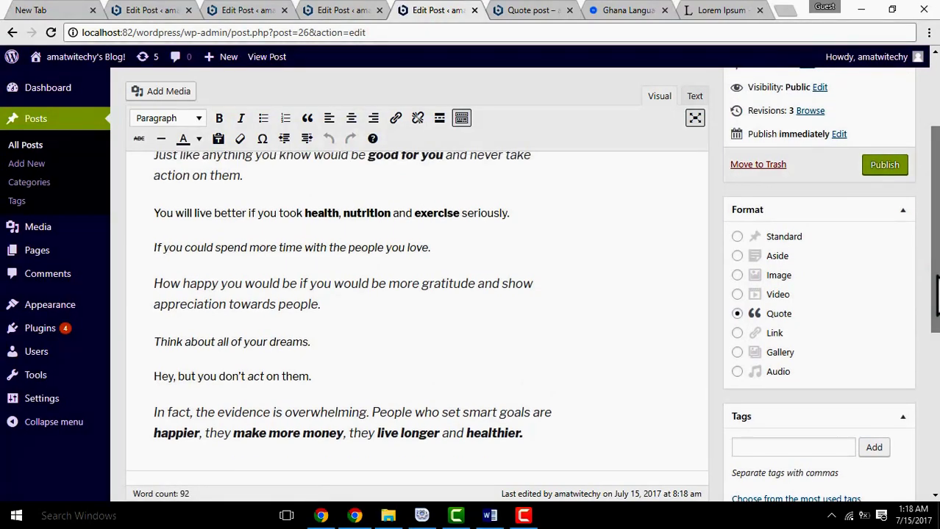
{"action": "left_click_drag", "start_coordinate": [936, 287], "coordinate": [936, 287]}
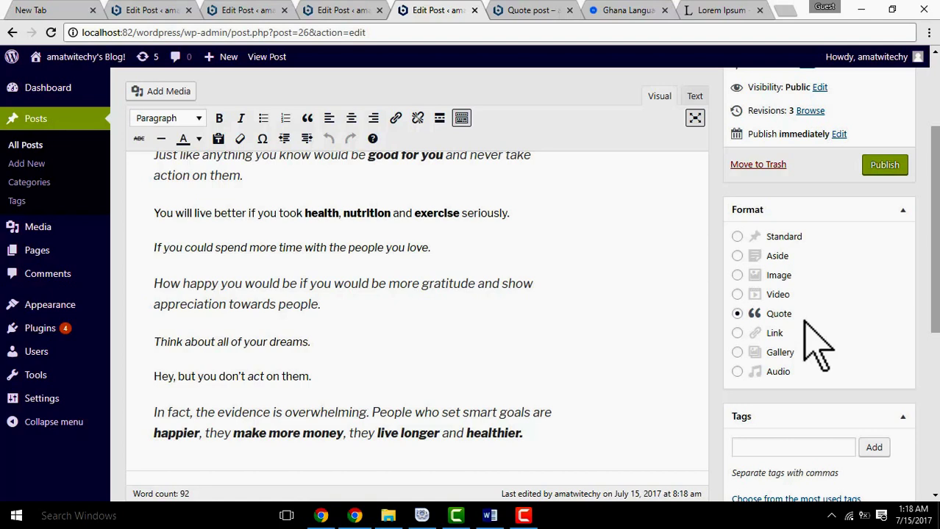
{"action": "left_click", "coordinate": [737, 352]}
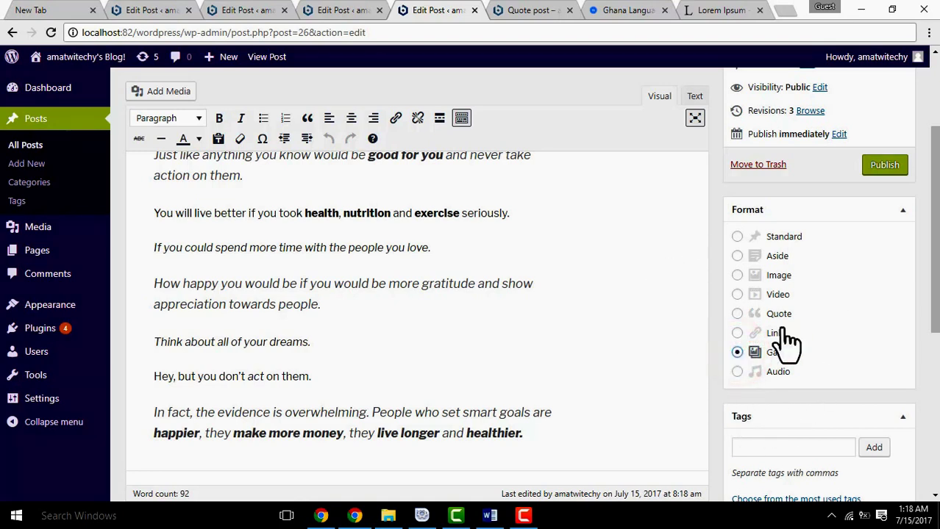